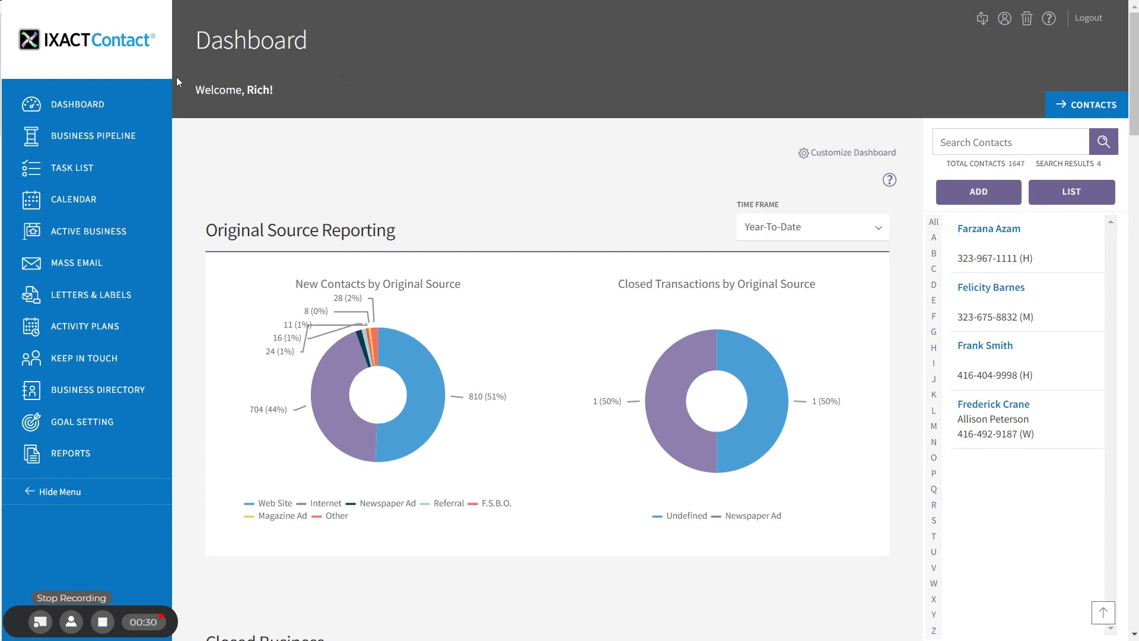
Step: Open the user profile settings and scroll down to the agent website setup section
left_click(1003, 20)
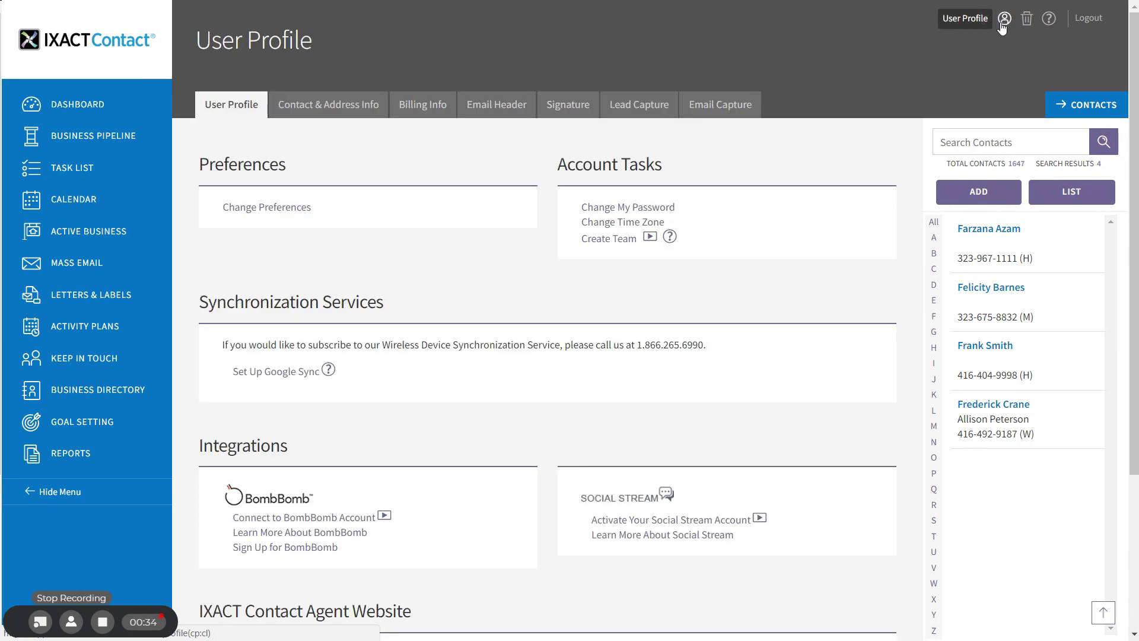
scroll(979, 154, "down", 4)
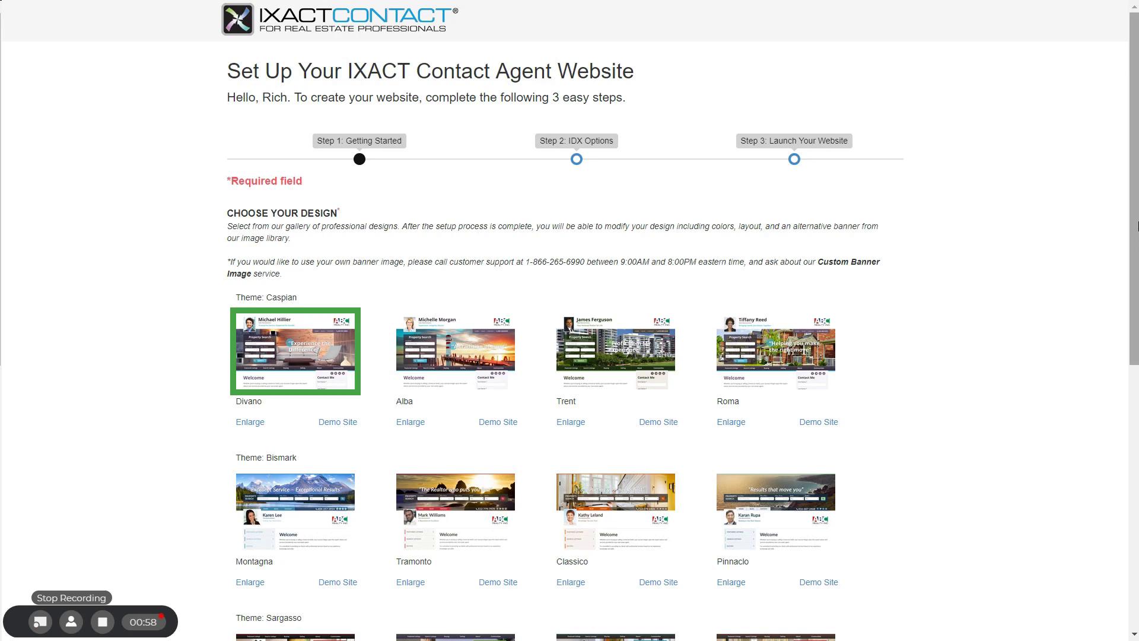
scroll(287, 297, "down", 3)
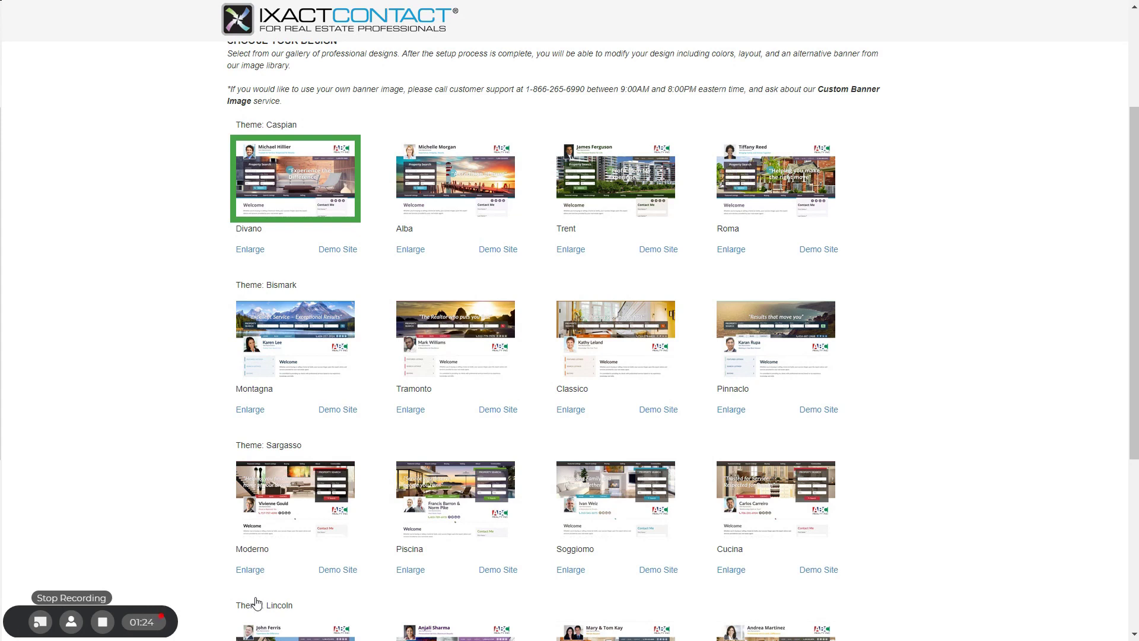
Step: Preview the Montagna design enlarged, then select Montagna as the website design instead of Divano
left_click(249, 410)
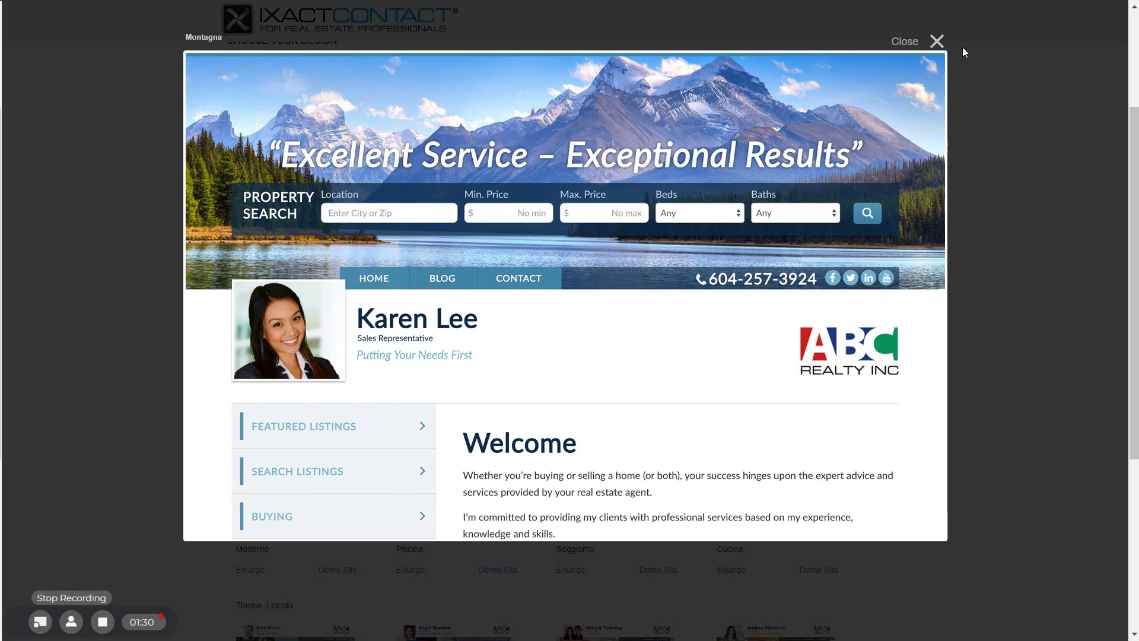
left_click(936, 40)
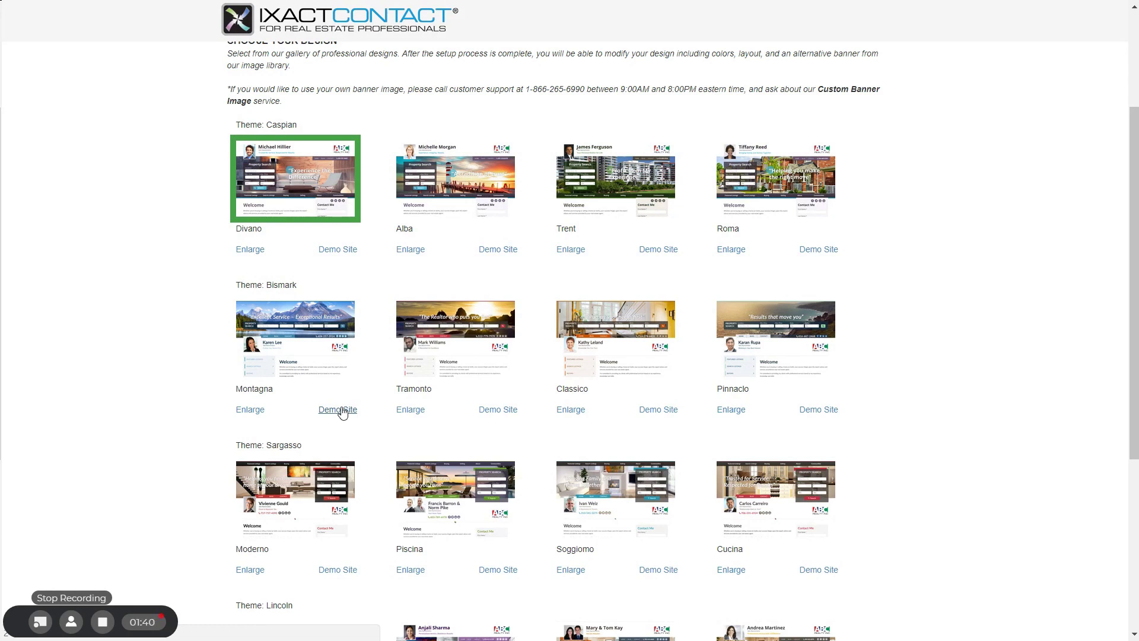
left_click(317, 345)
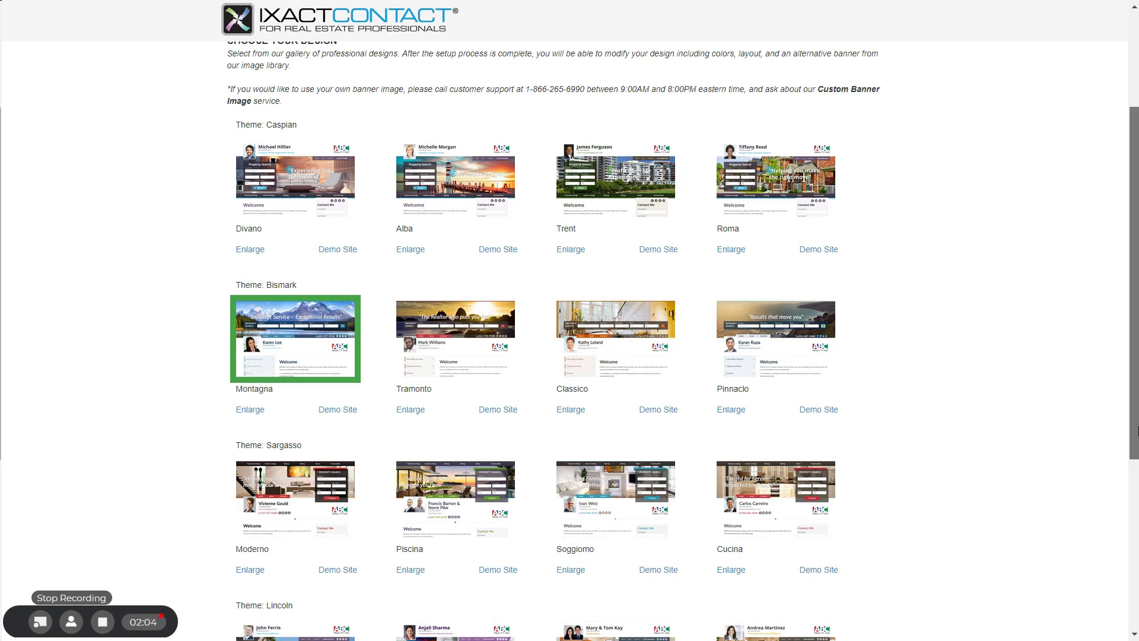
left_click_drag(1136, 435, 1137, 604)
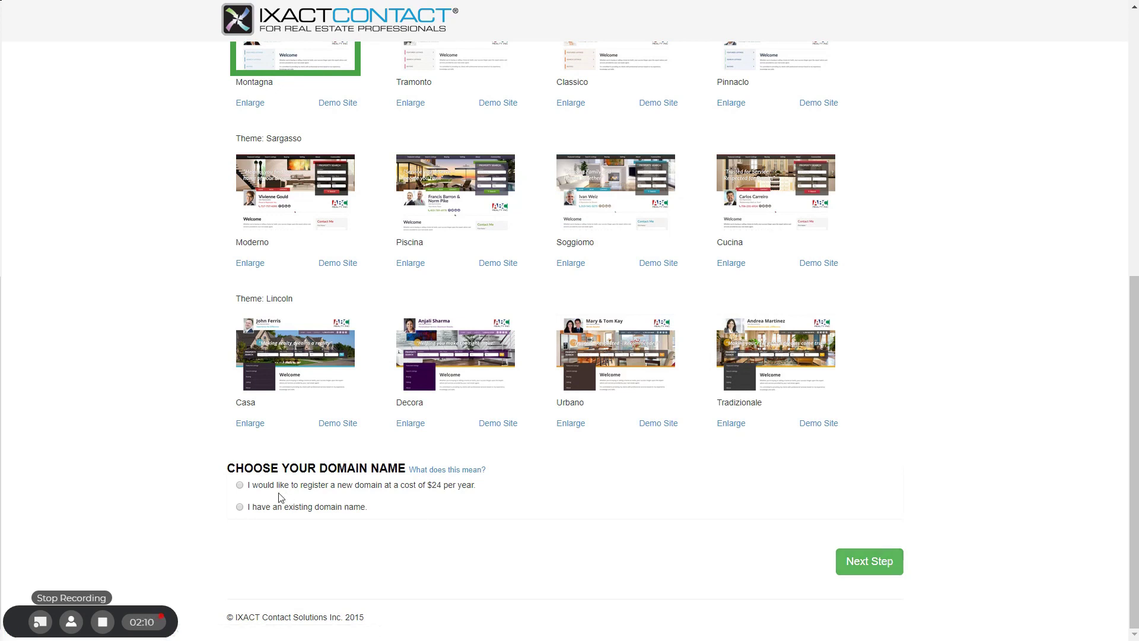
Step: Try registering the agent's name as a new .com domain, which turns out to be taken
left_click(240, 485)
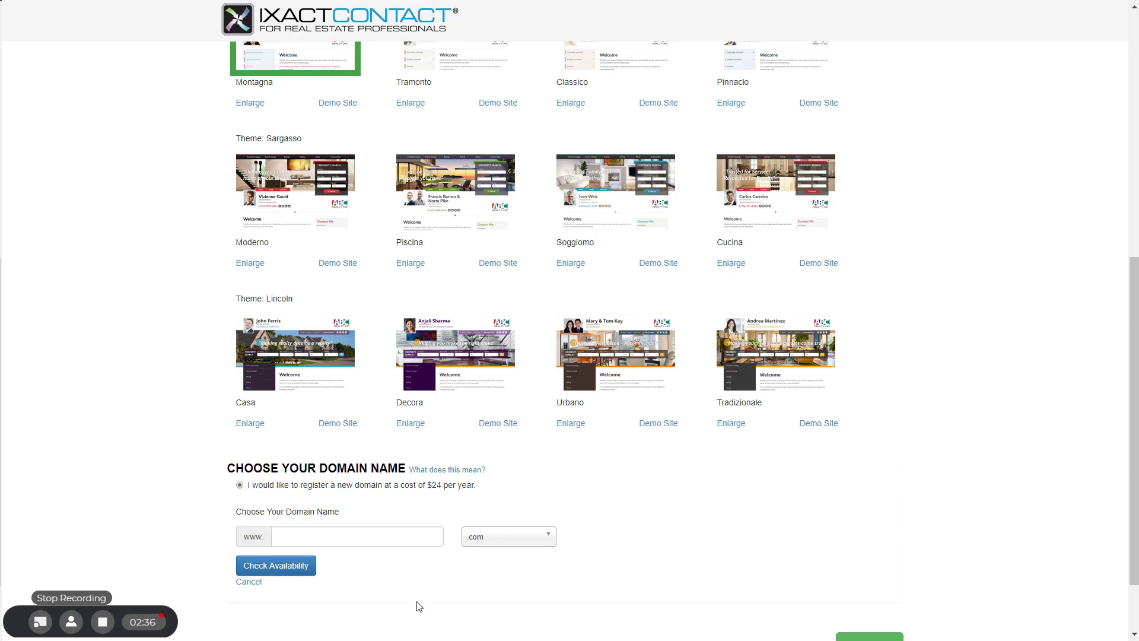
left_click(302, 537)
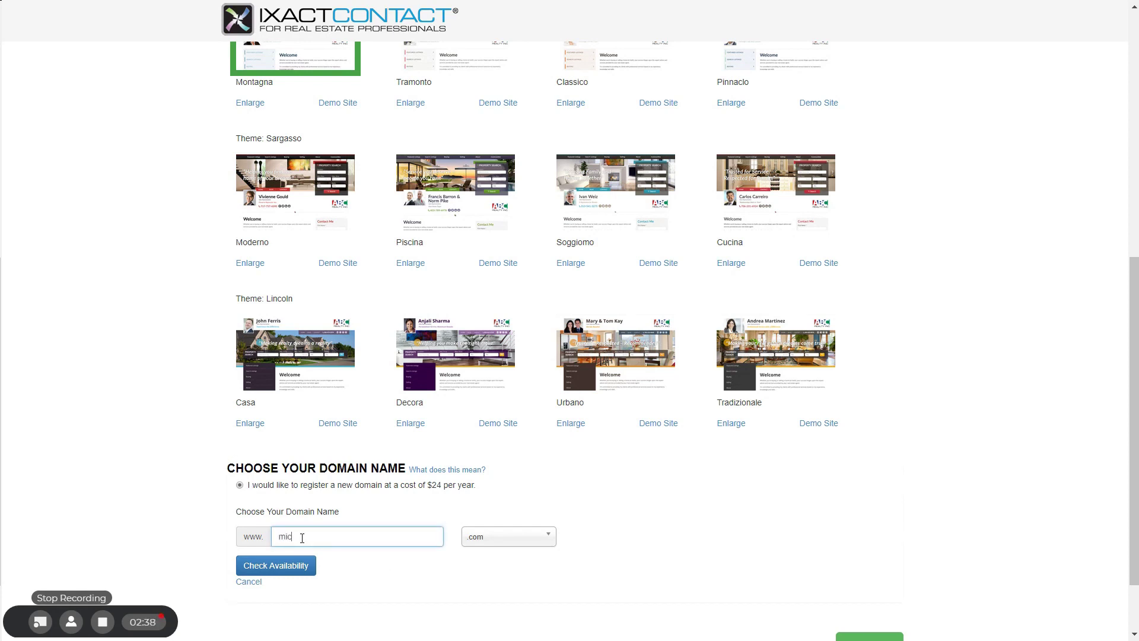
left_click(496, 542)
left_click(497, 548)
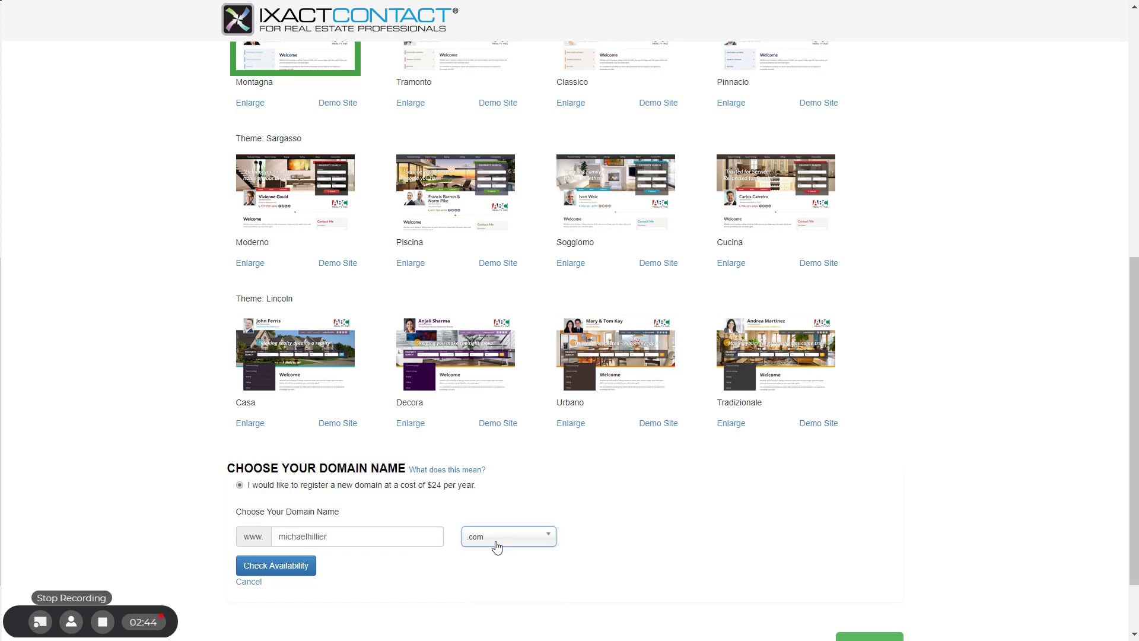
left_click(278, 564)
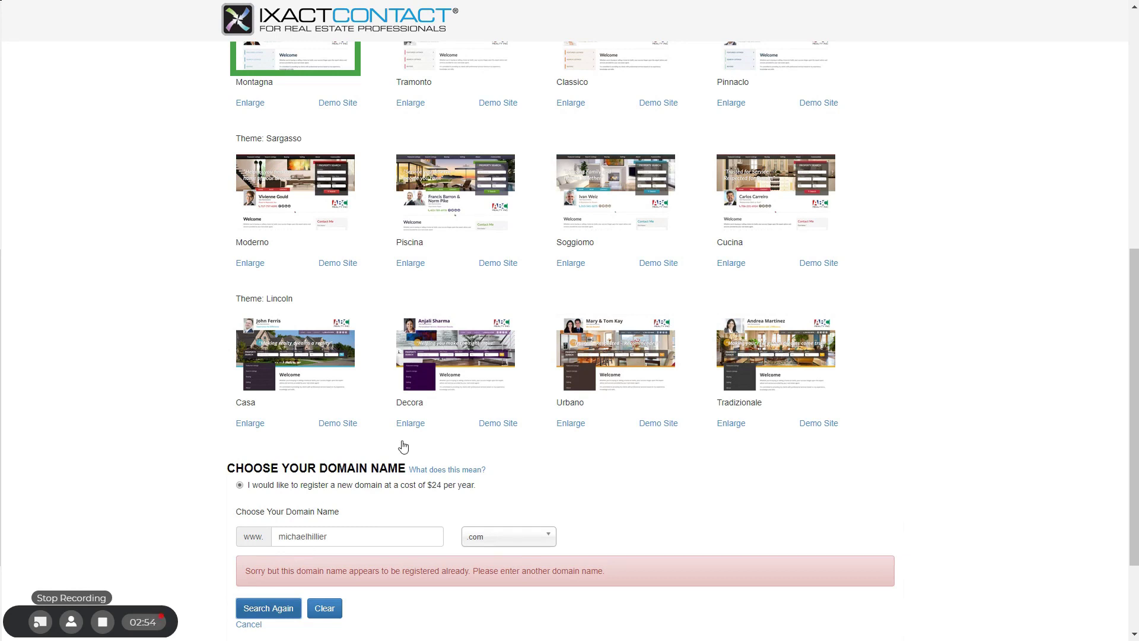
Step: Check and accept the .ca version of the name, then cancel to clear the domain choice
scroll(950, 505, "down", 2)
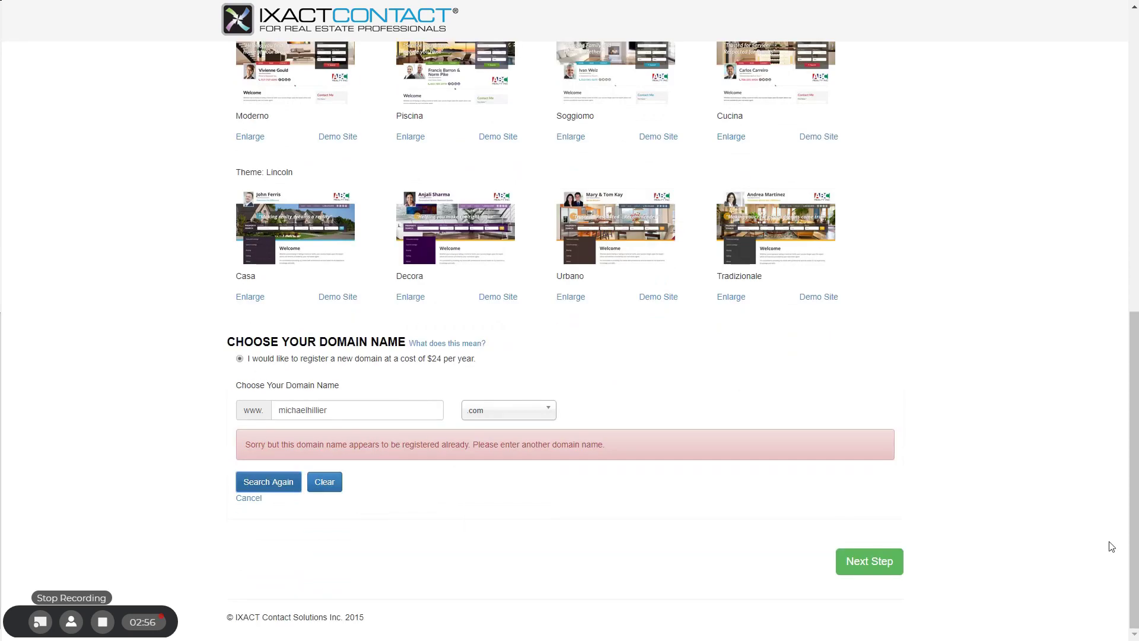
left_click(521, 414)
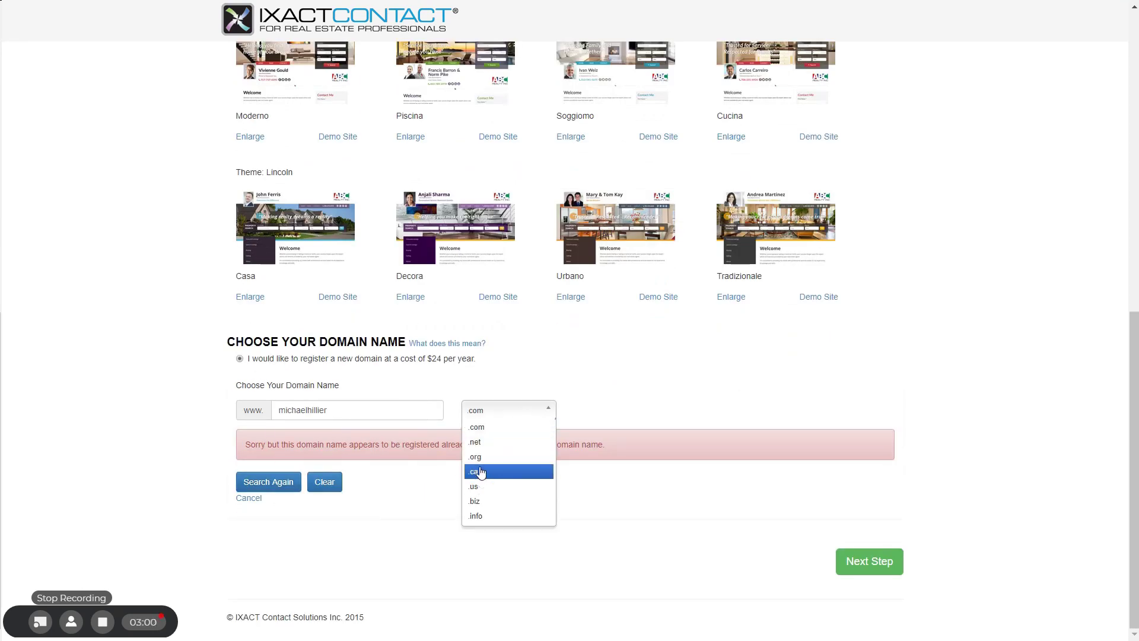
left_click(476, 472)
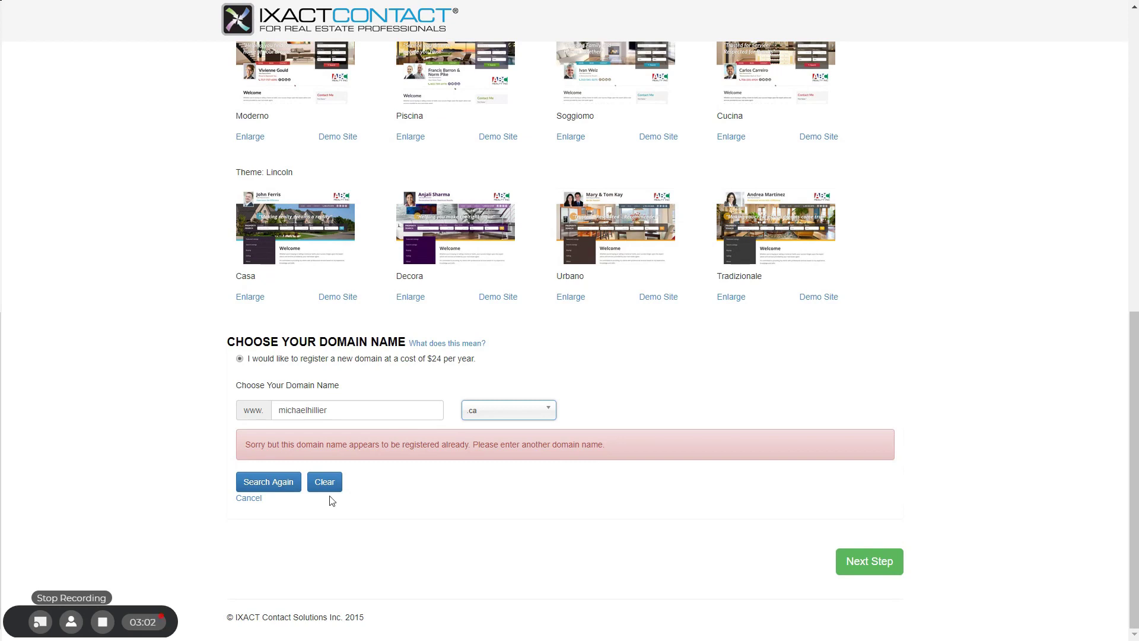
left_click(259, 485)
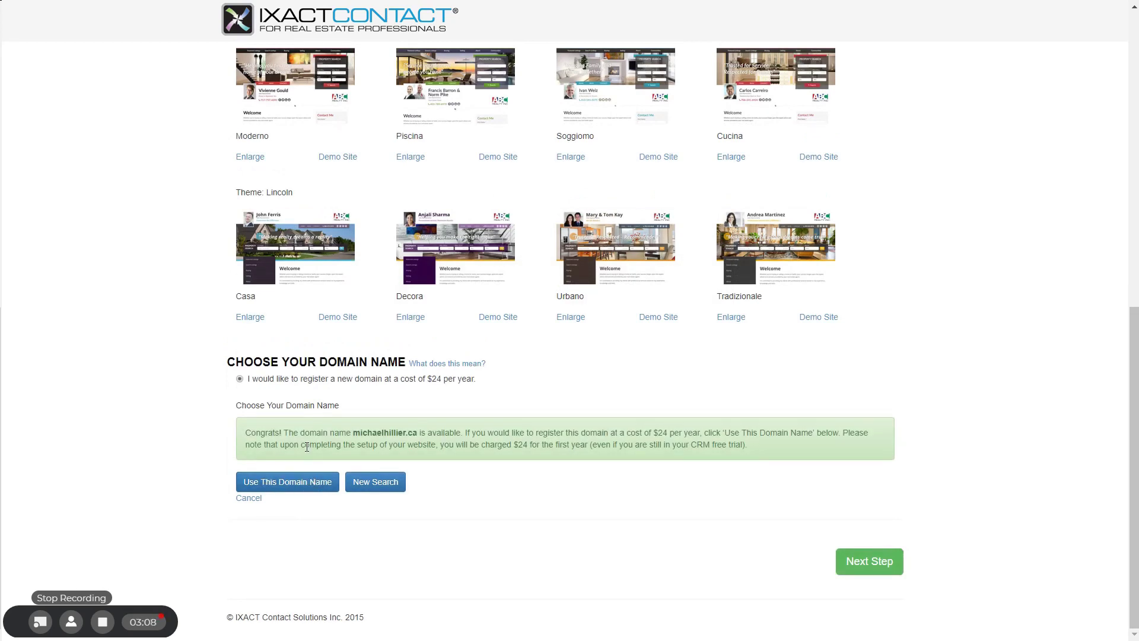
left_click(290, 484)
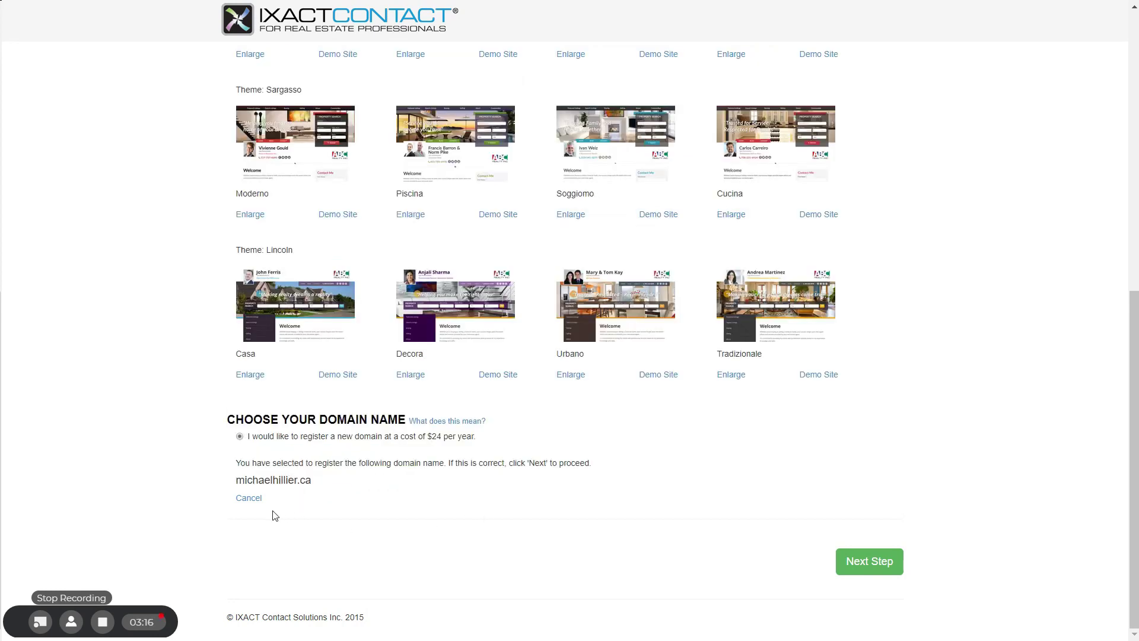
left_click(250, 499)
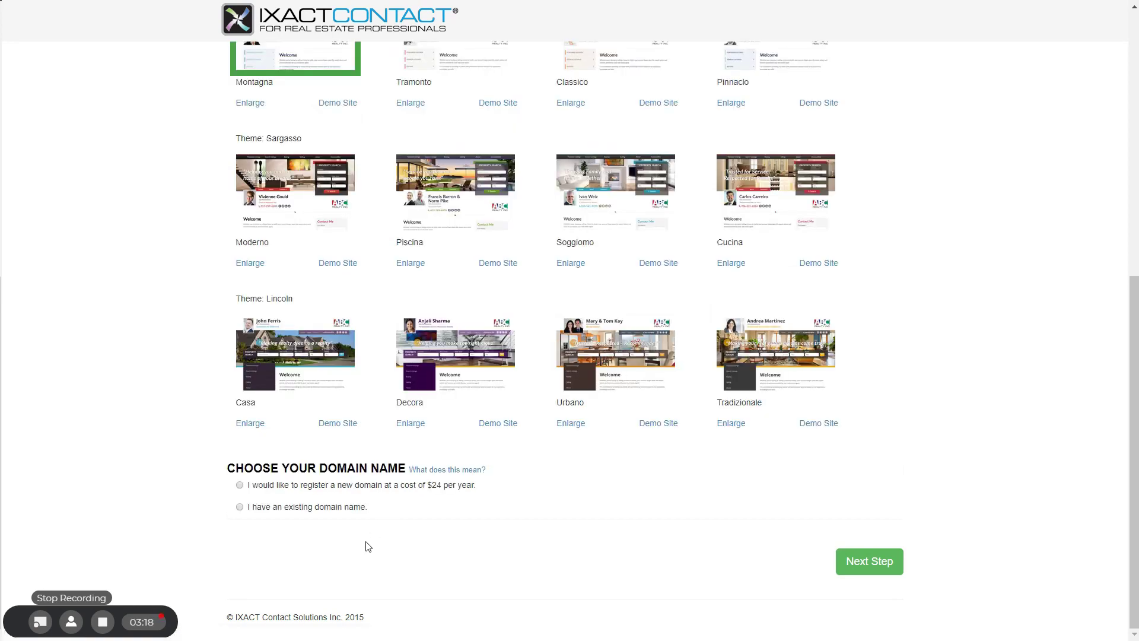
Step: Enter the agent's existing .ca domain, check it, and accept it despite the warning
left_click(240, 507)
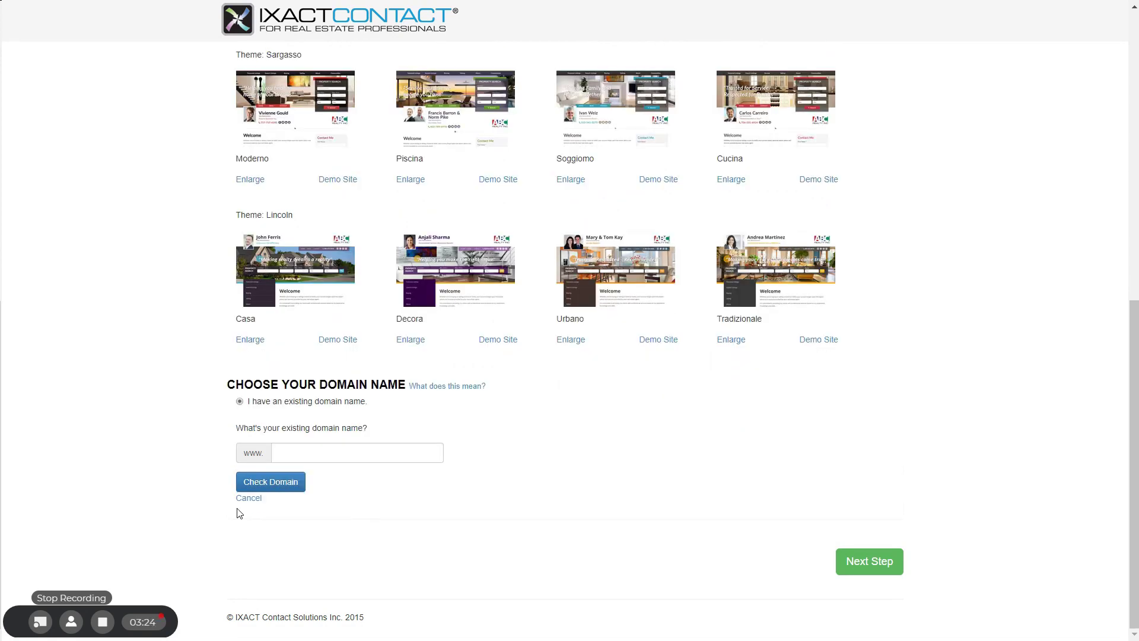
left_click(357, 449)
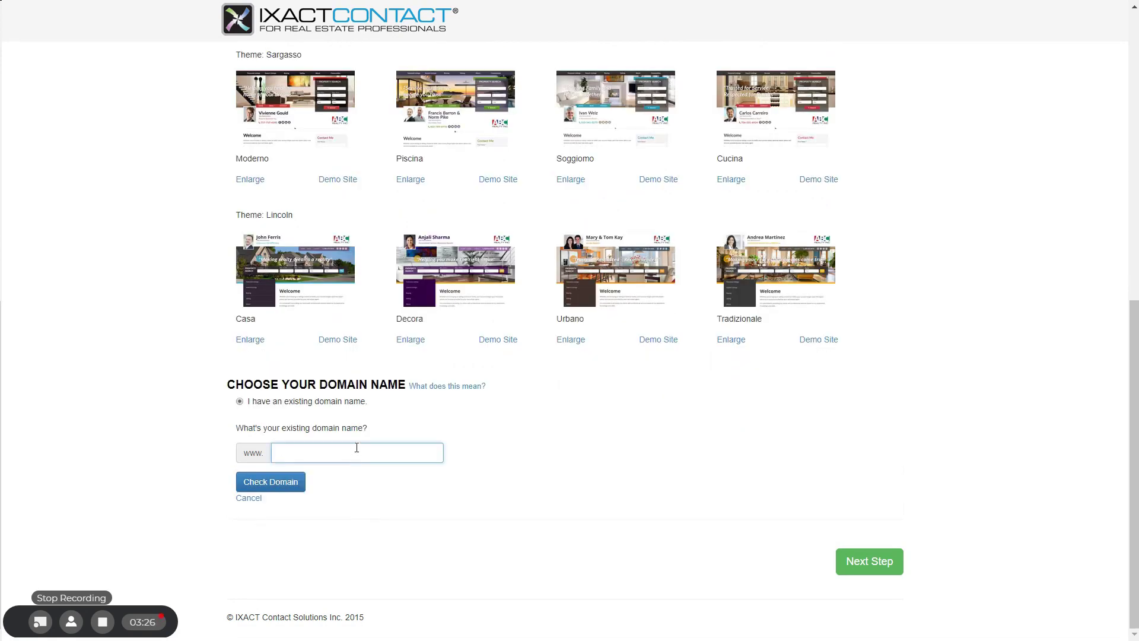
left_click(272, 480)
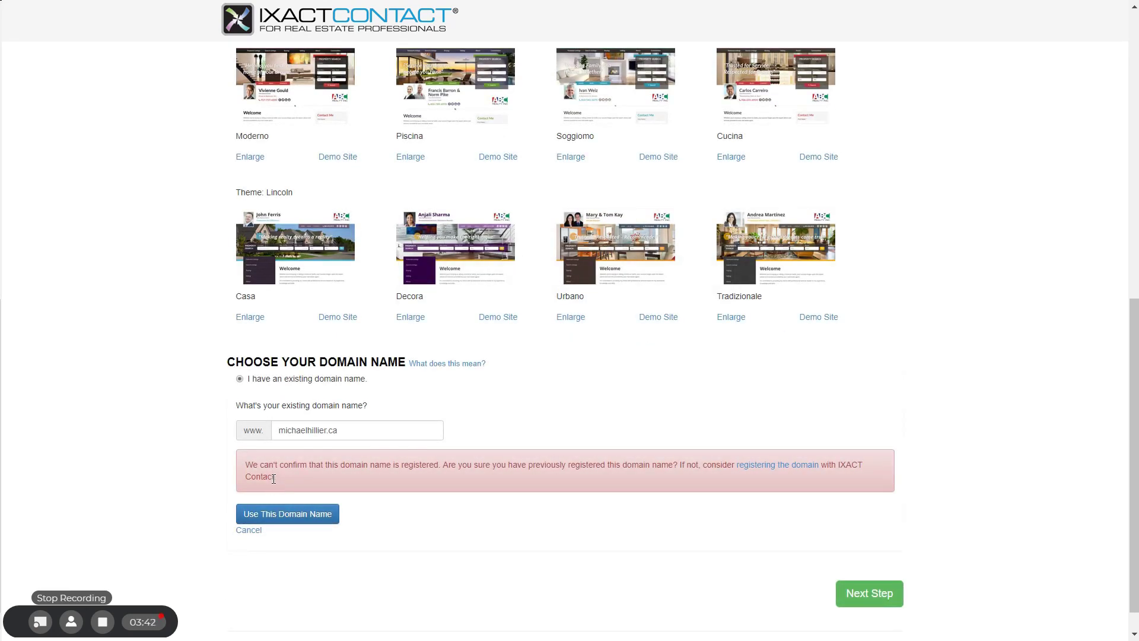
left_click(289, 515)
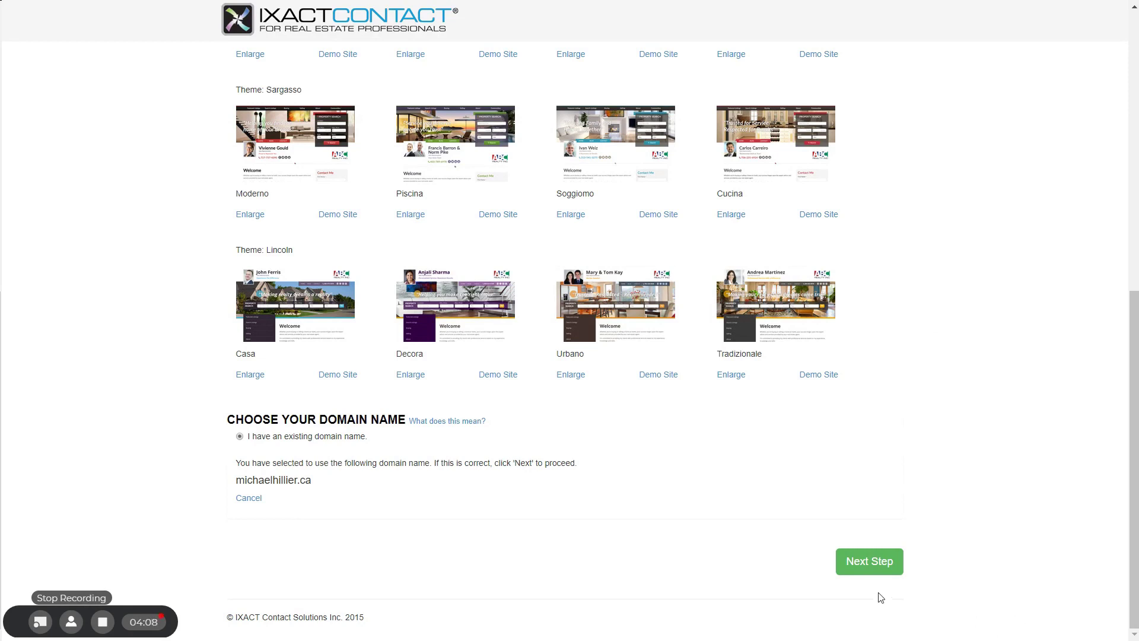
Step: Advance the website wizard to Step 2, IDX Options
left_click(867, 567)
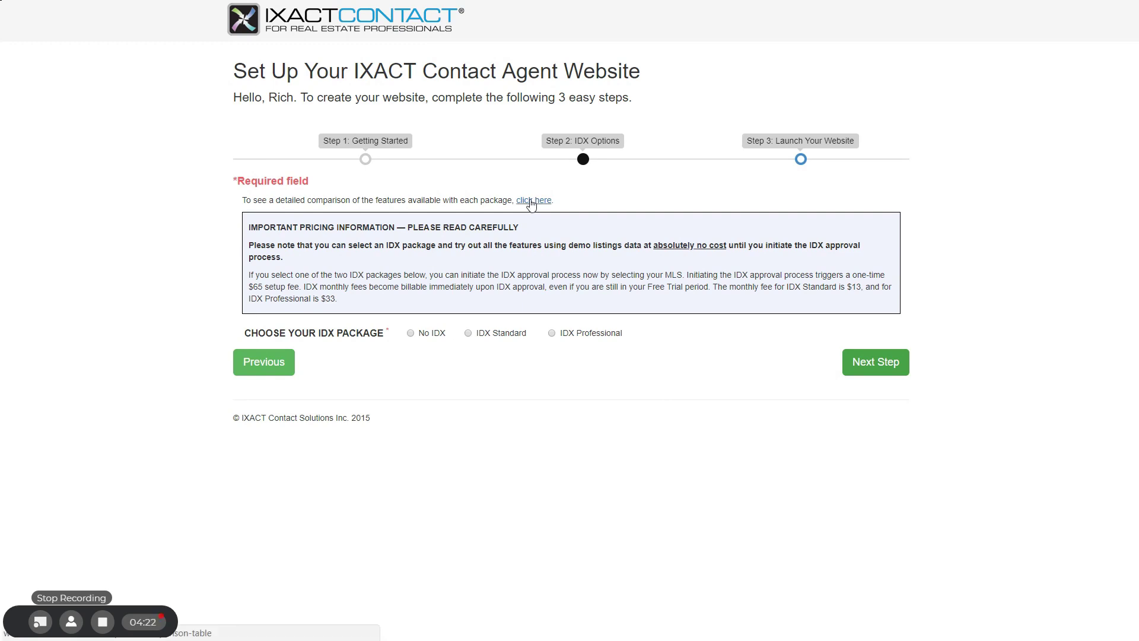
left_click(531, 202)
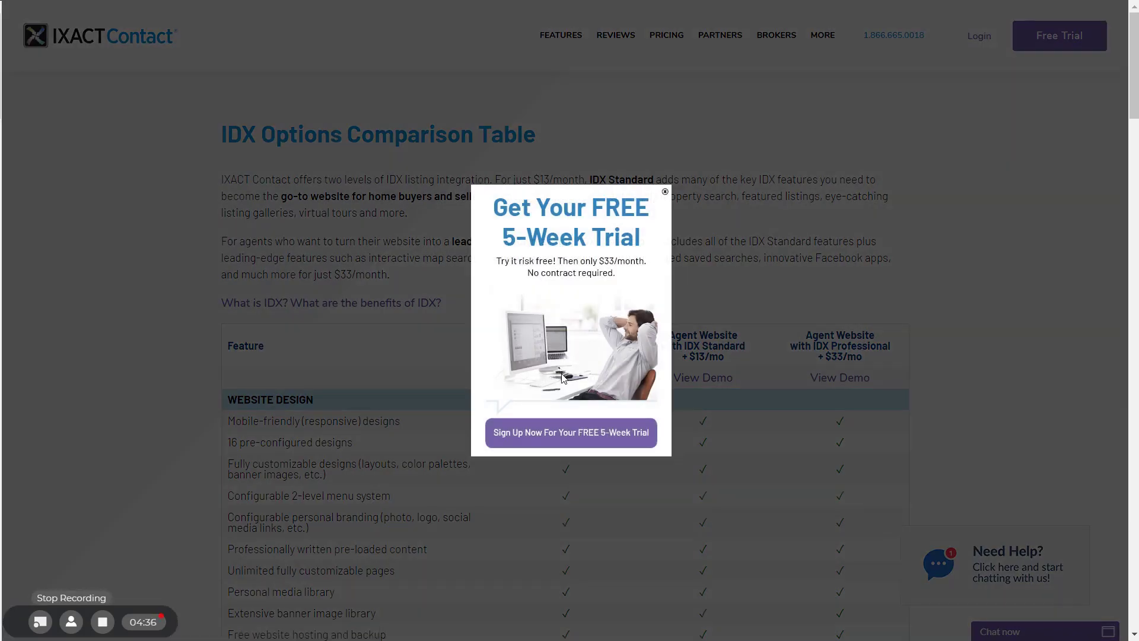
left_click(663, 198)
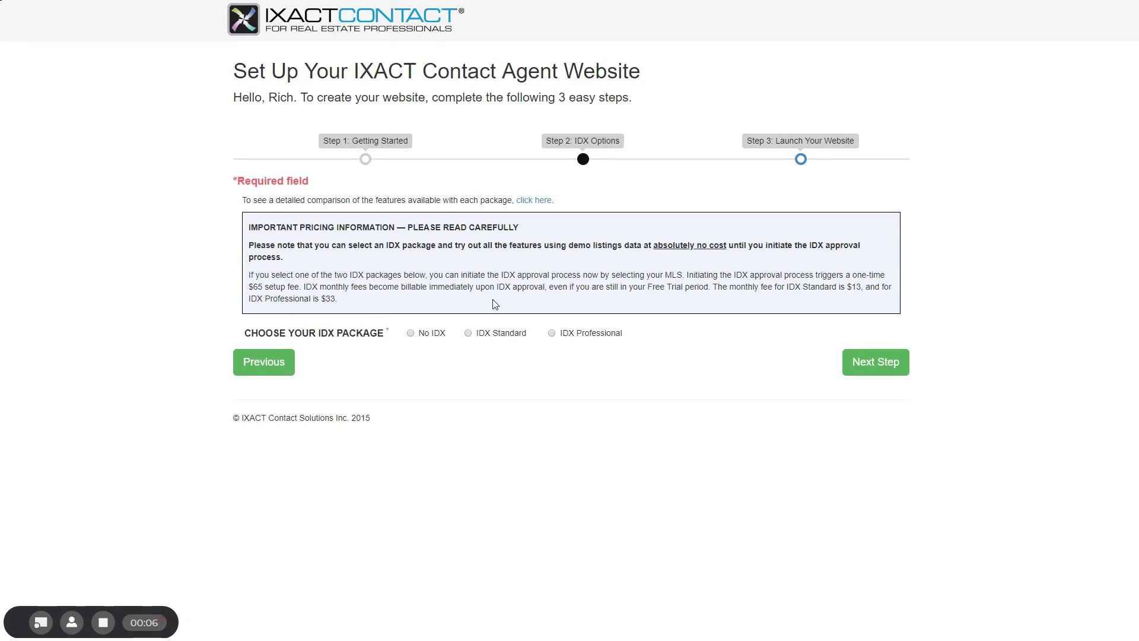
Step: Pick the IDX Standard package and continue to Step 3, Launch Your Website
left_click(481, 336)
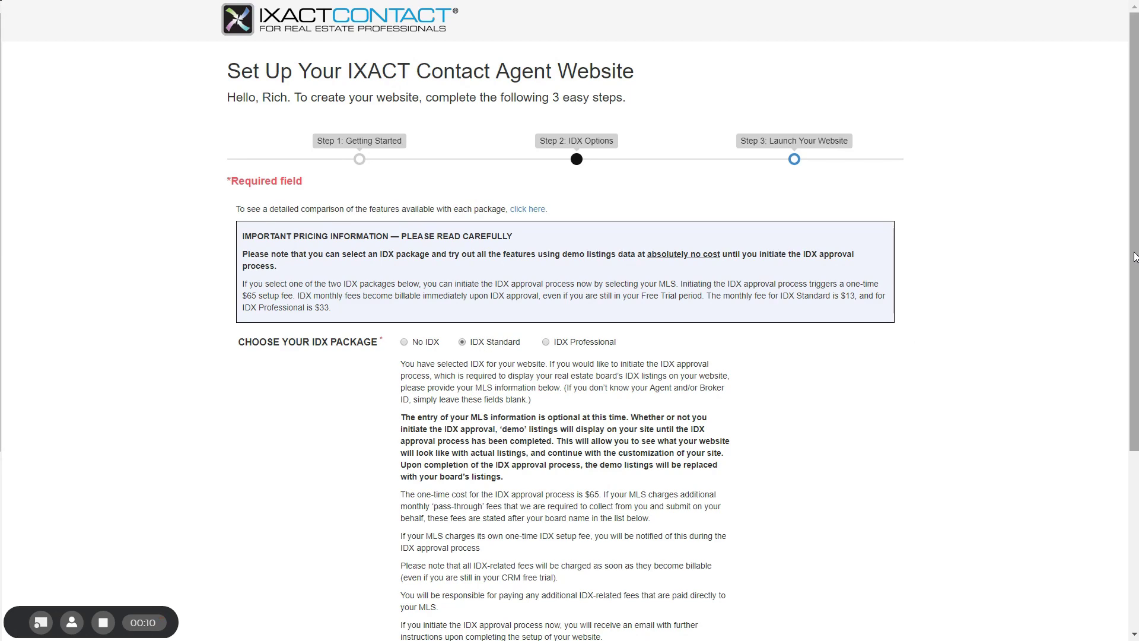
scroll(1134, 256, "down", 5)
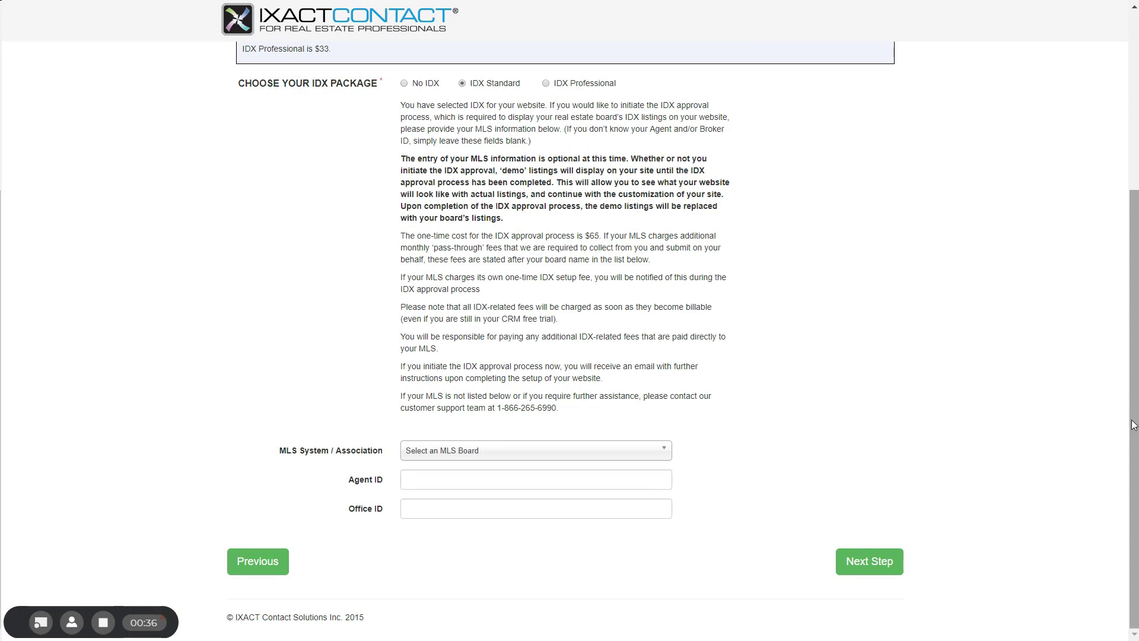
left_click_drag(1134, 424, 1134, 248)
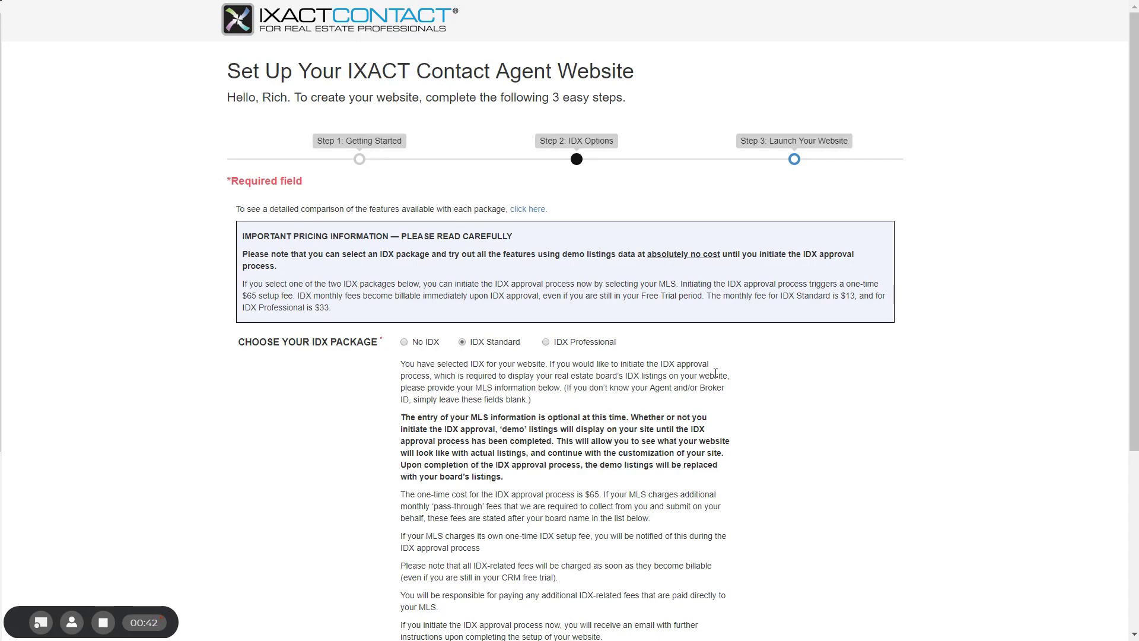
left_click_drag(1136, 410, 1136, 588)
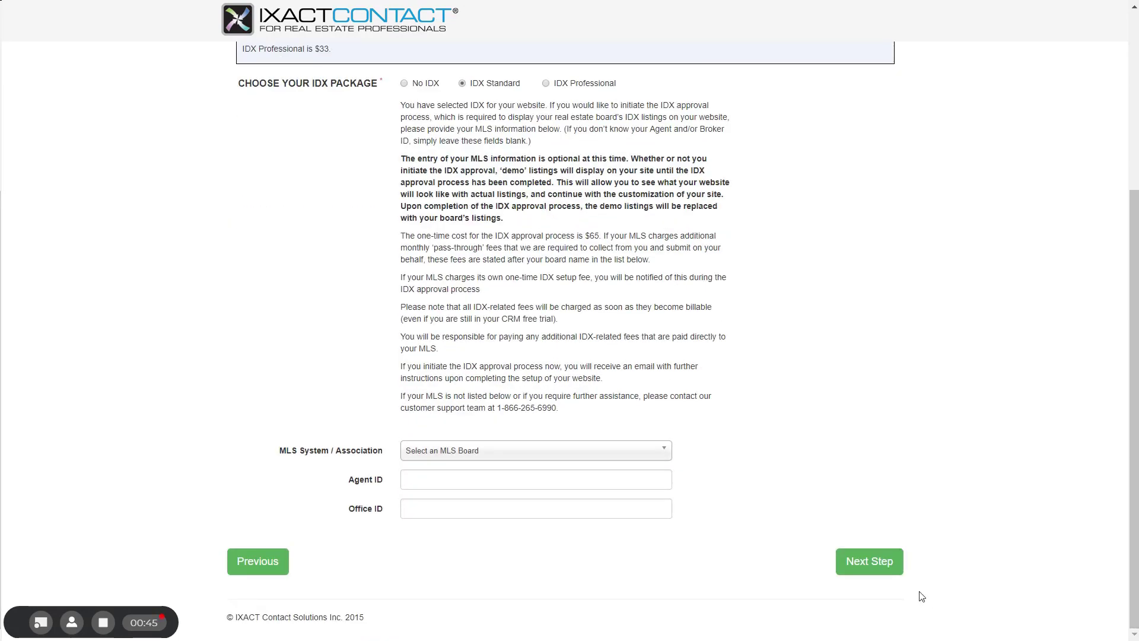
left_click(868, 562)
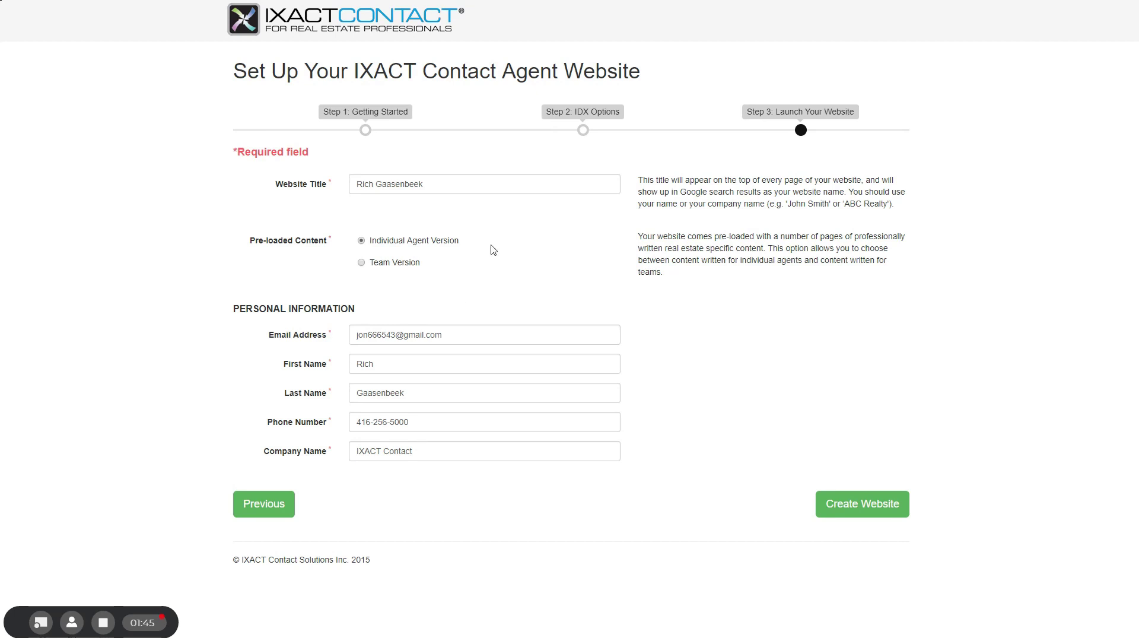
left_click(583, 130)
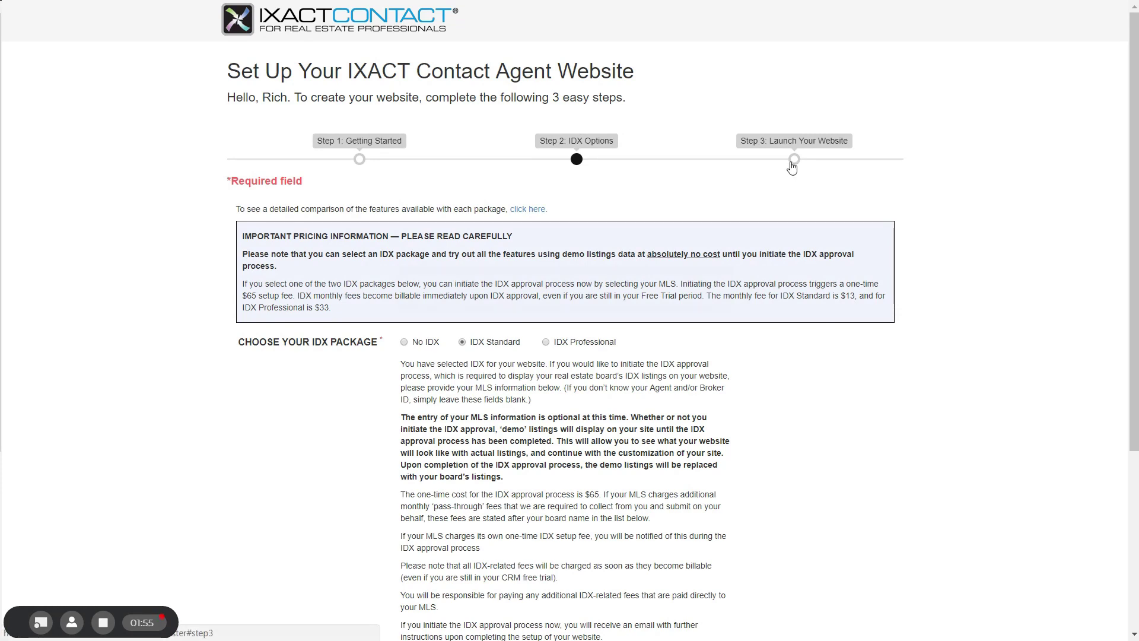
left_click(792, 166)
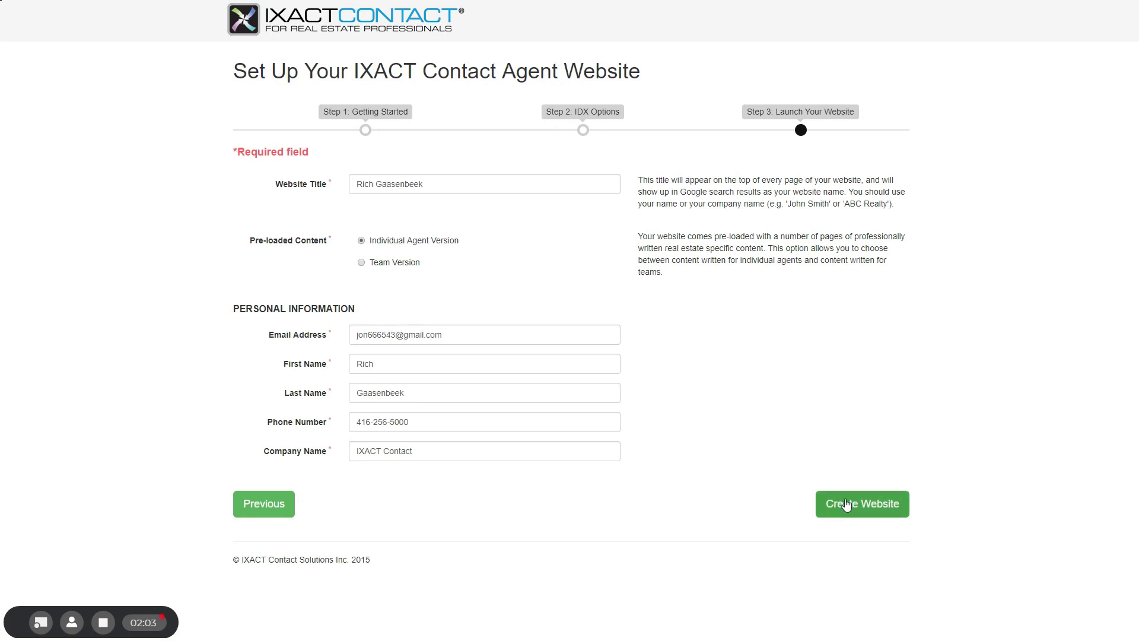
Step: Submit the completed Step 3 details with Create Website to build the agent site
left_click(847, 504)
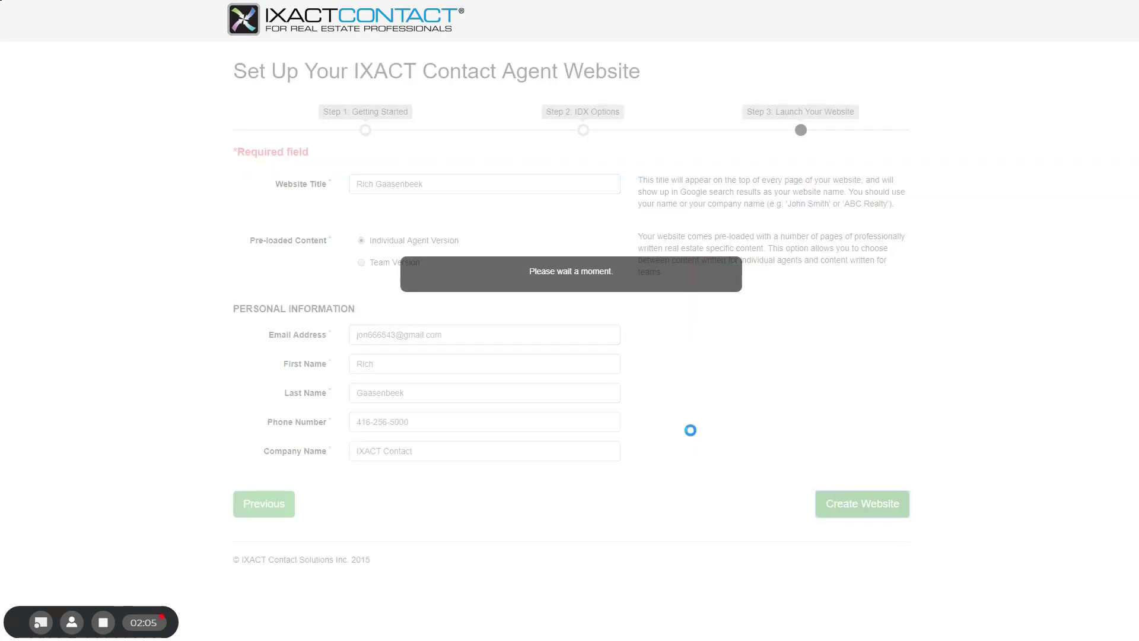